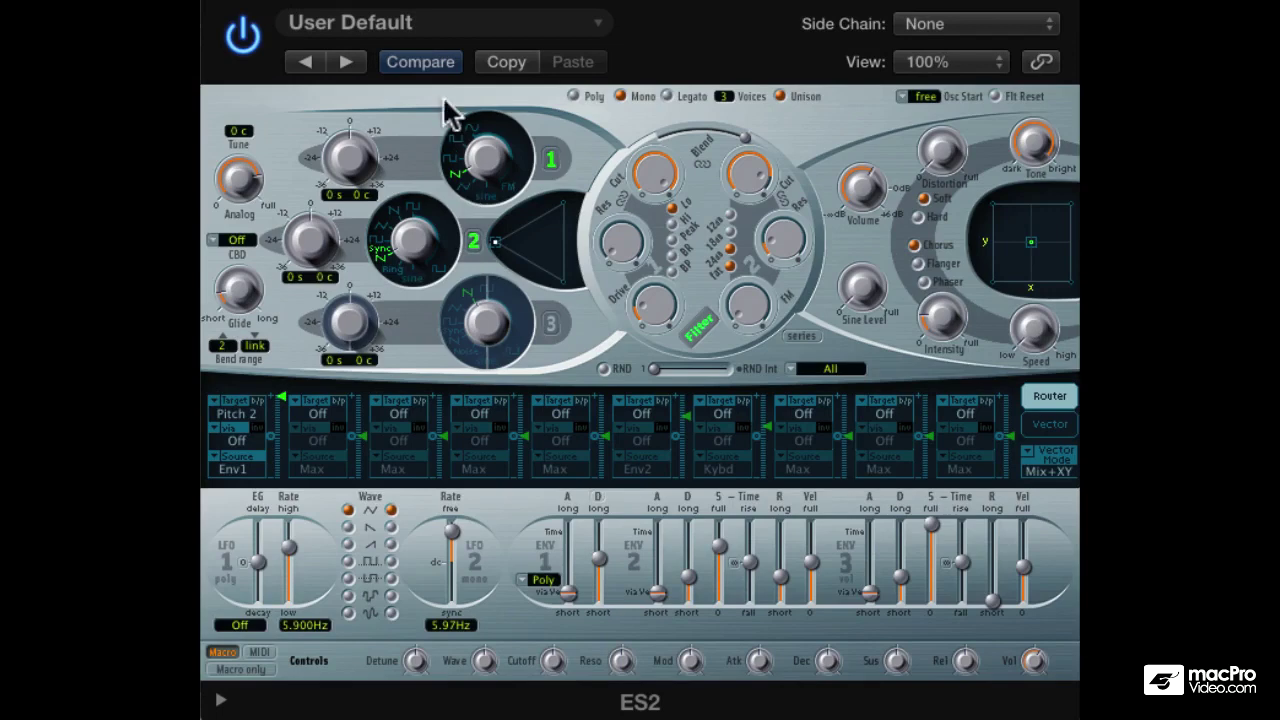
- Recall the ES2 default preset and move the triangle mix point to oscillator 2 alone
left_click(418, 24)
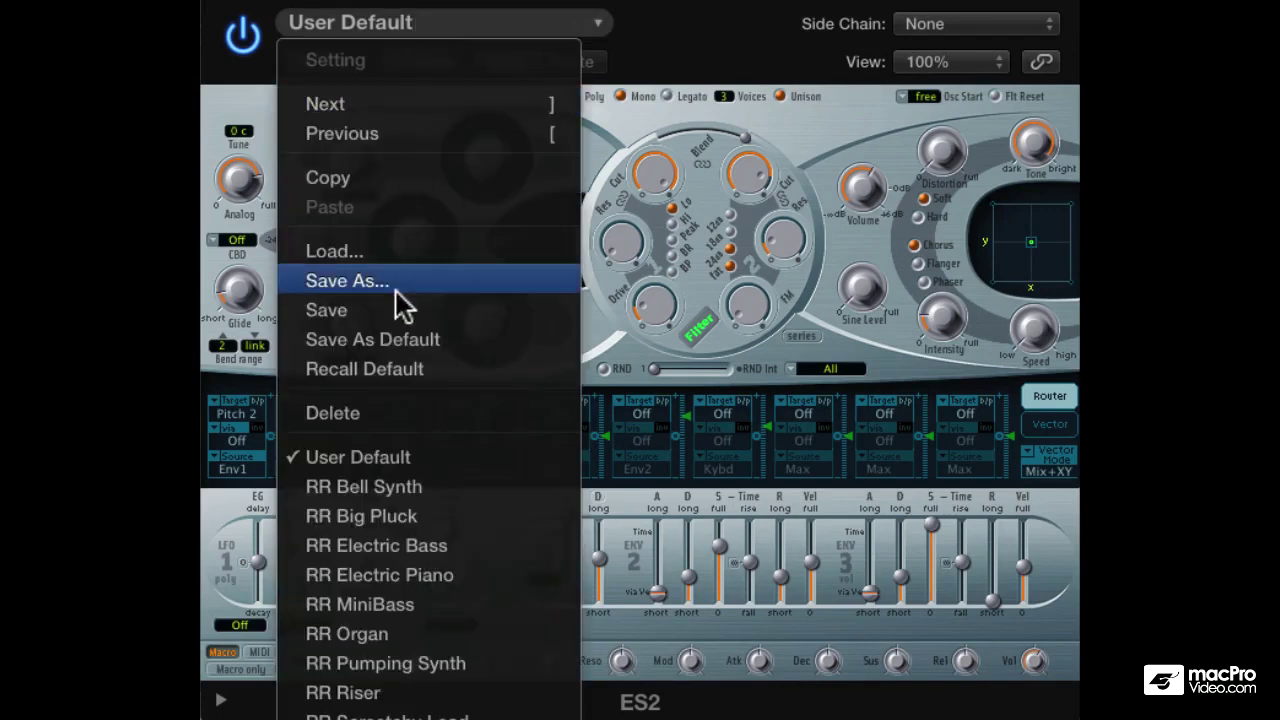
left_click(398, 369)
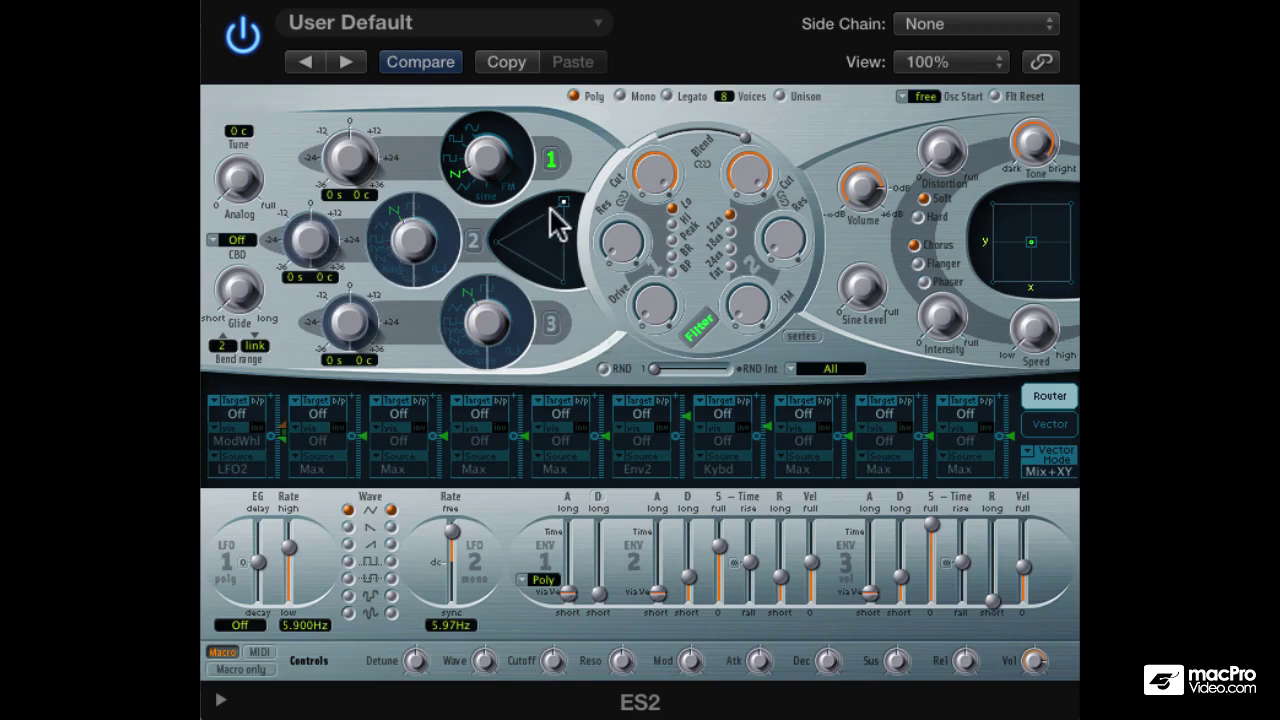
left_click_drag(560, 200, 455, 233)
- Enable oscillator 2 with its Sync waveform and sweep oscillator 1's pitch back to 0 s 0 c
left_click(472, 240)
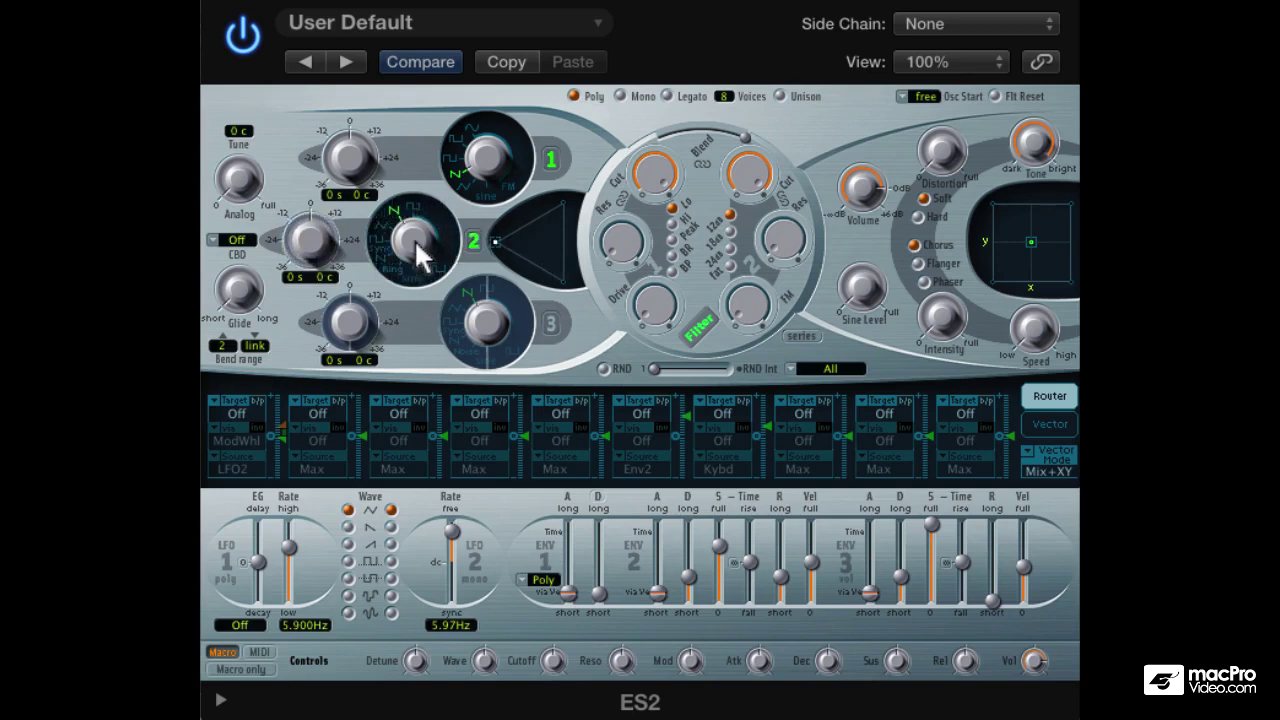
left_click_drag(416, 274, 420, 286)
mouse_move(348, 156)
left_mouse_down()
mouse_move(362, 196)
mouse_move(326, 49)
mouse_move(371, 286)
mouse_move(345, 157)
left_mouse_up()
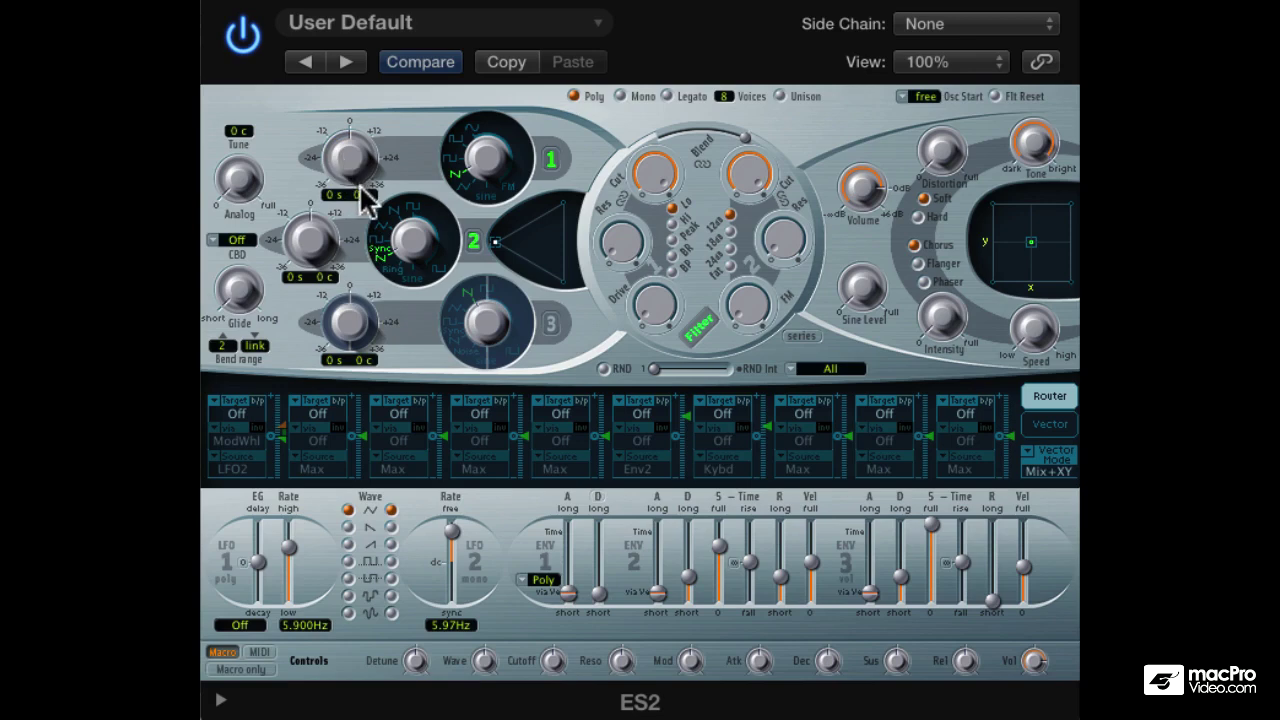
- Switch to Mono voicing, add glide, and sweep oscillator 2's pitch to audition the sync
left_click(627, 96)
left_click_drag(245, 298, 240, 250)
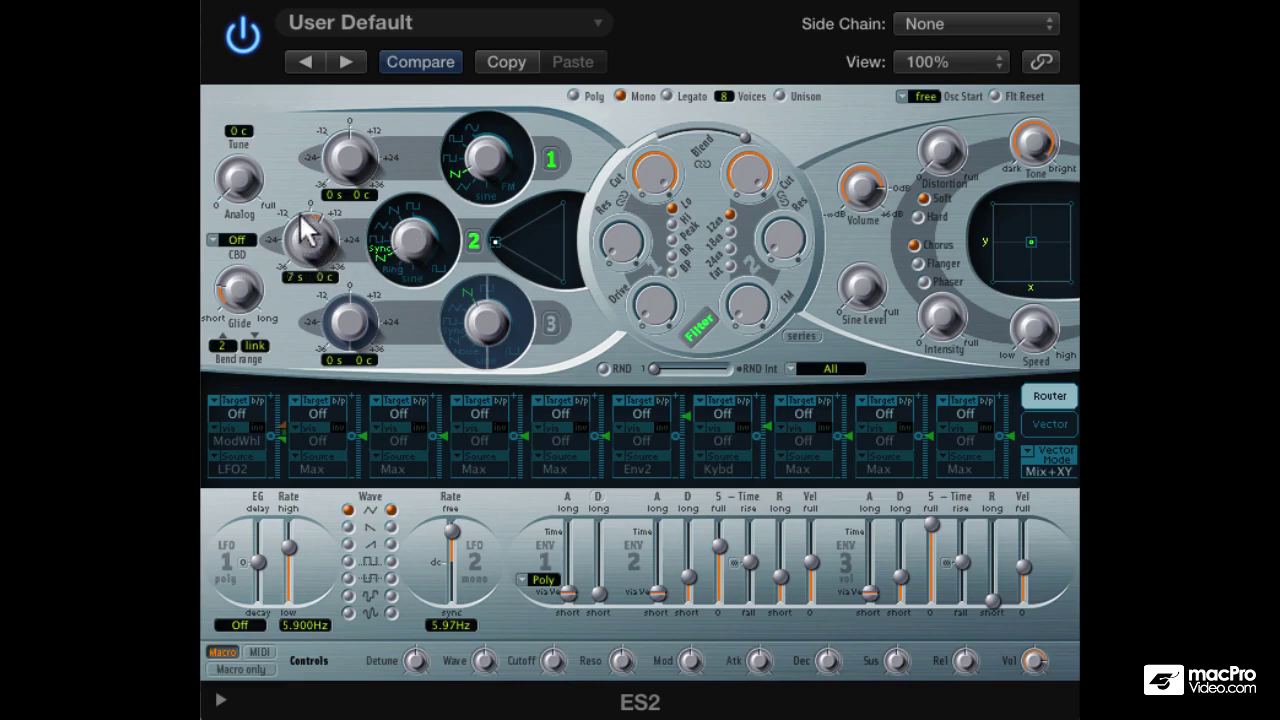
left_click_drag(299, 213, 314, 263)
- Route Env1 to Pitch 2 in slot 1 (Via Off, amount 0.82) and set Env1 decay to 1500 ms
left_click(243, 413)
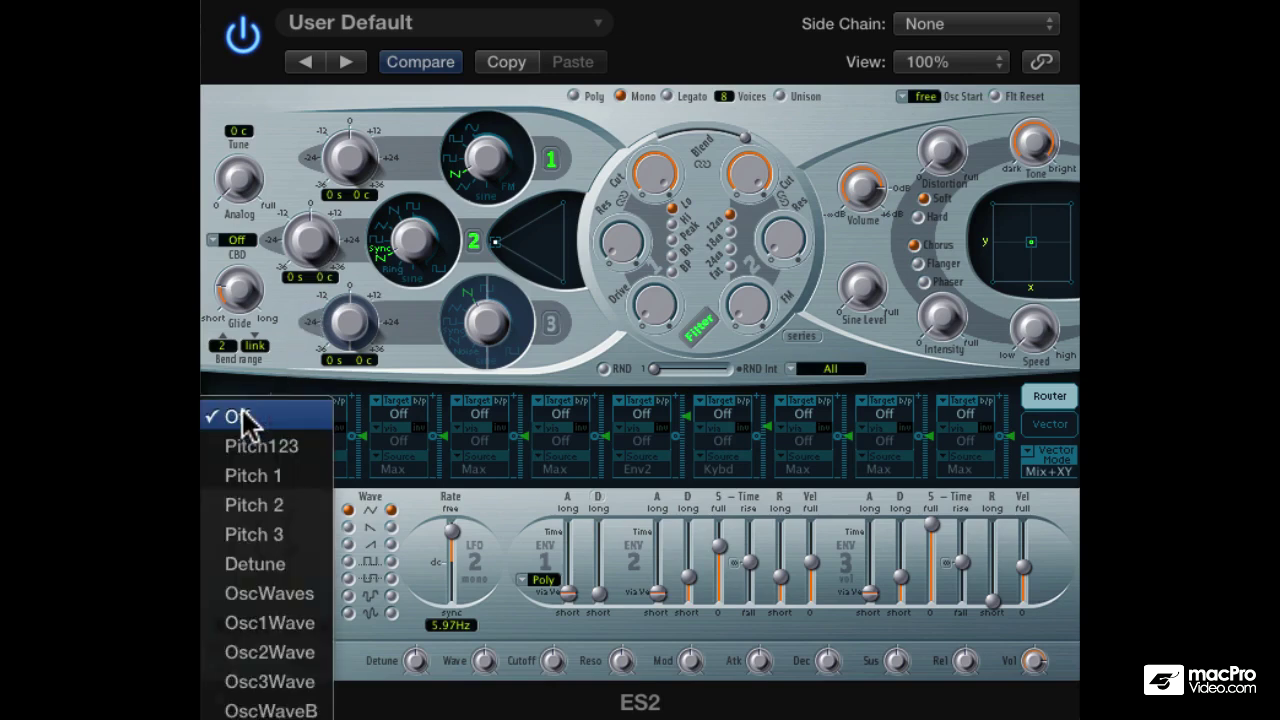
left_click(252, 505)
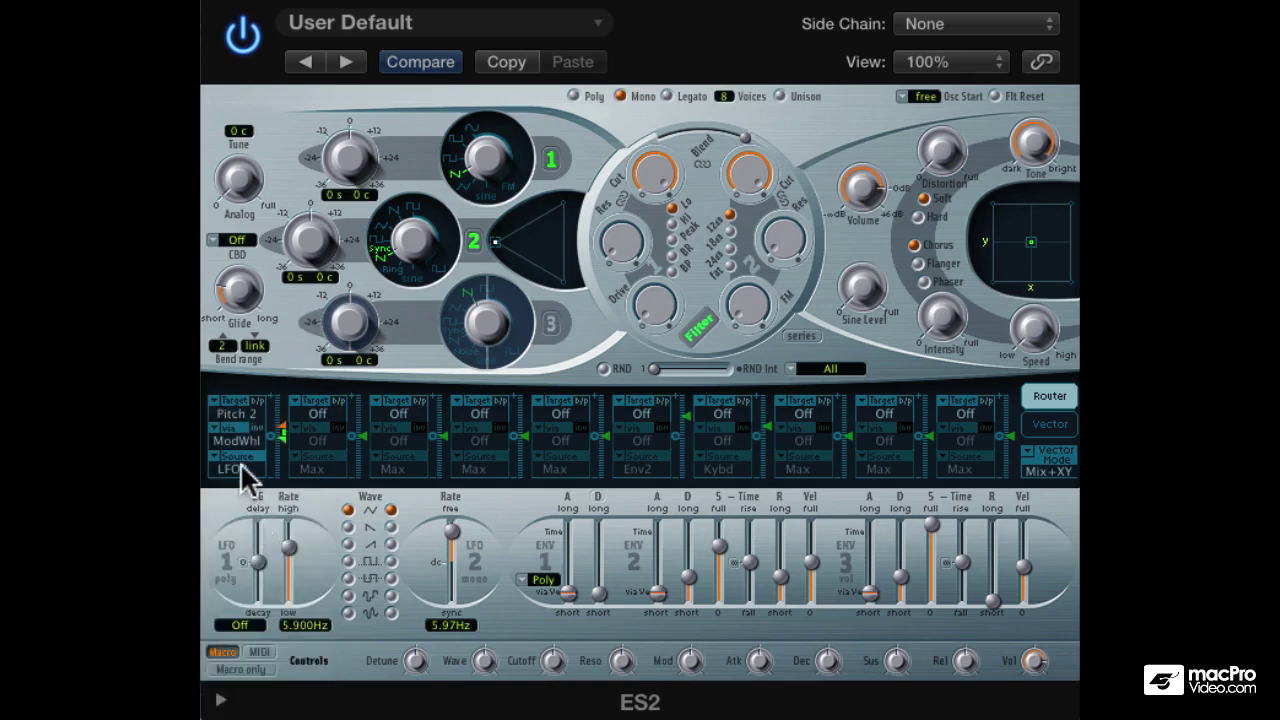
left_click(240, 466)
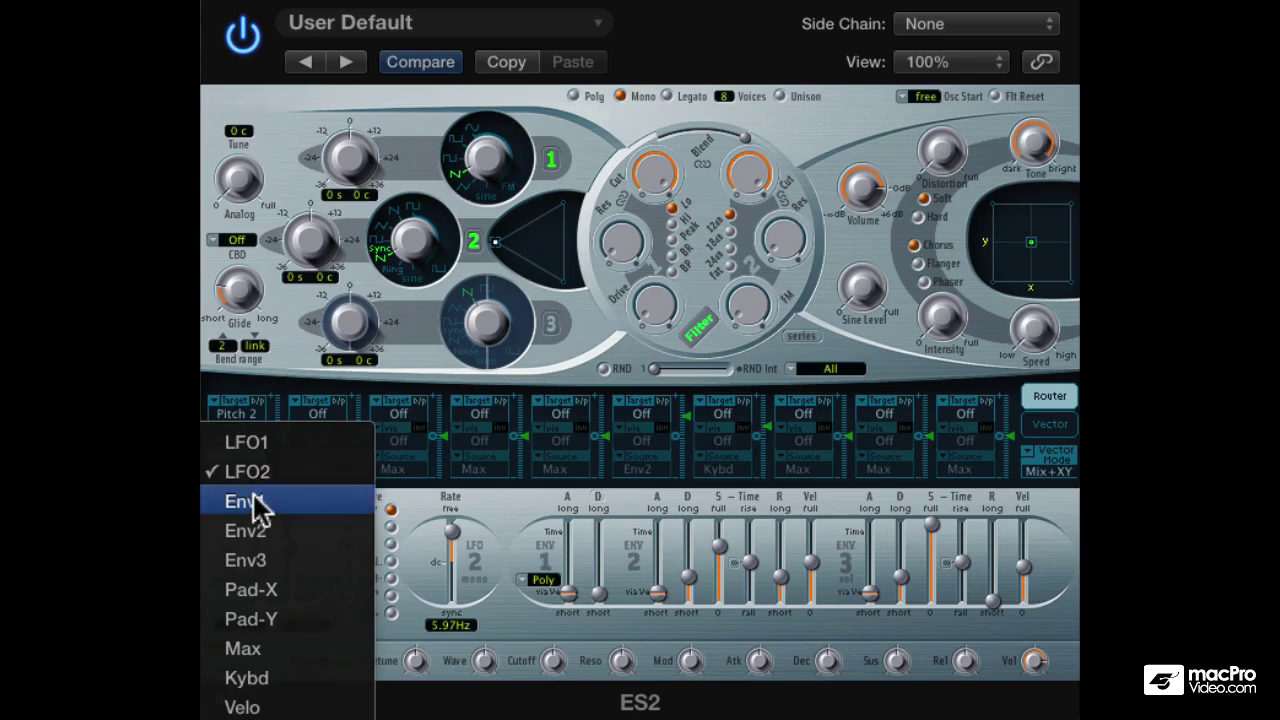
left_click(252, 505)
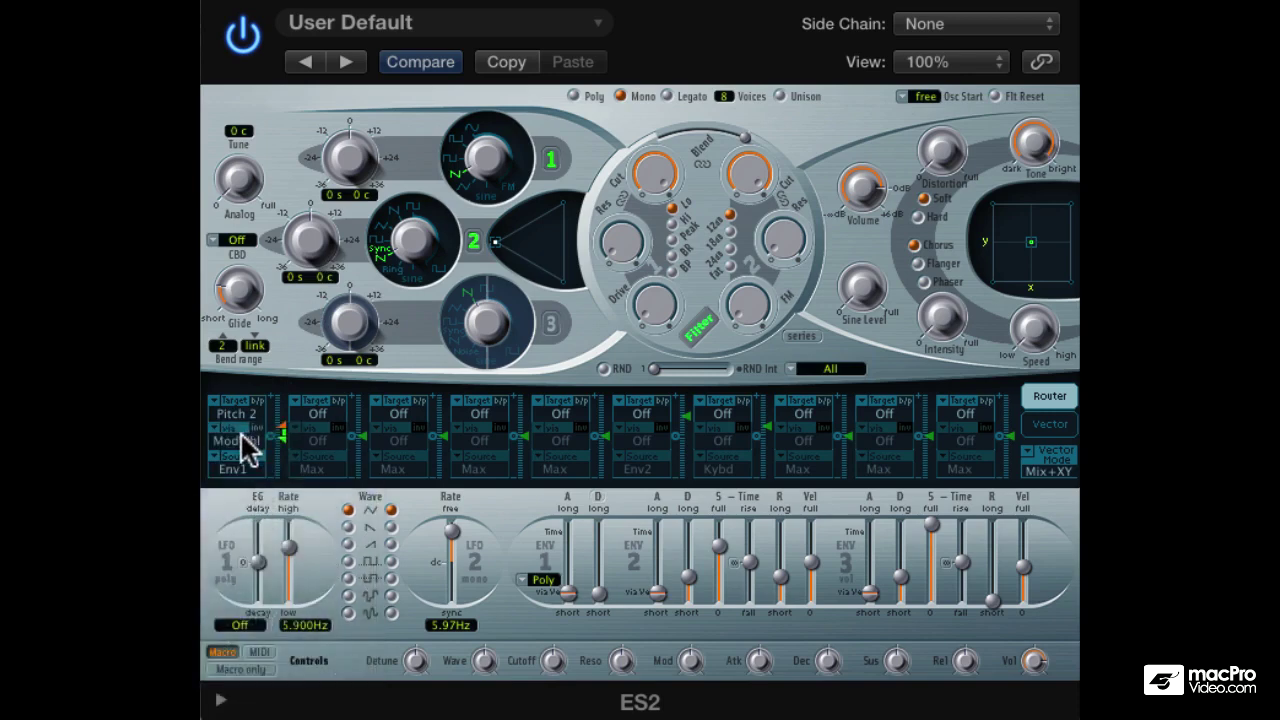
left_click(241, 434)
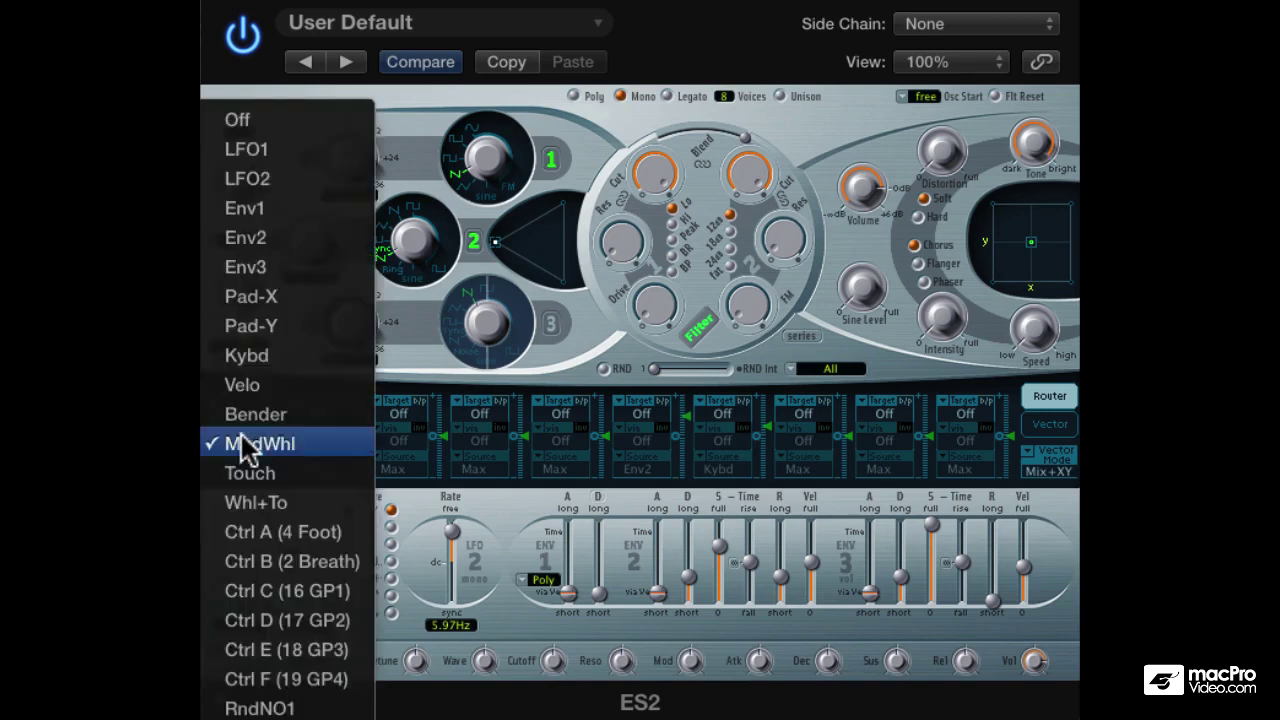
left_click(256, 120)
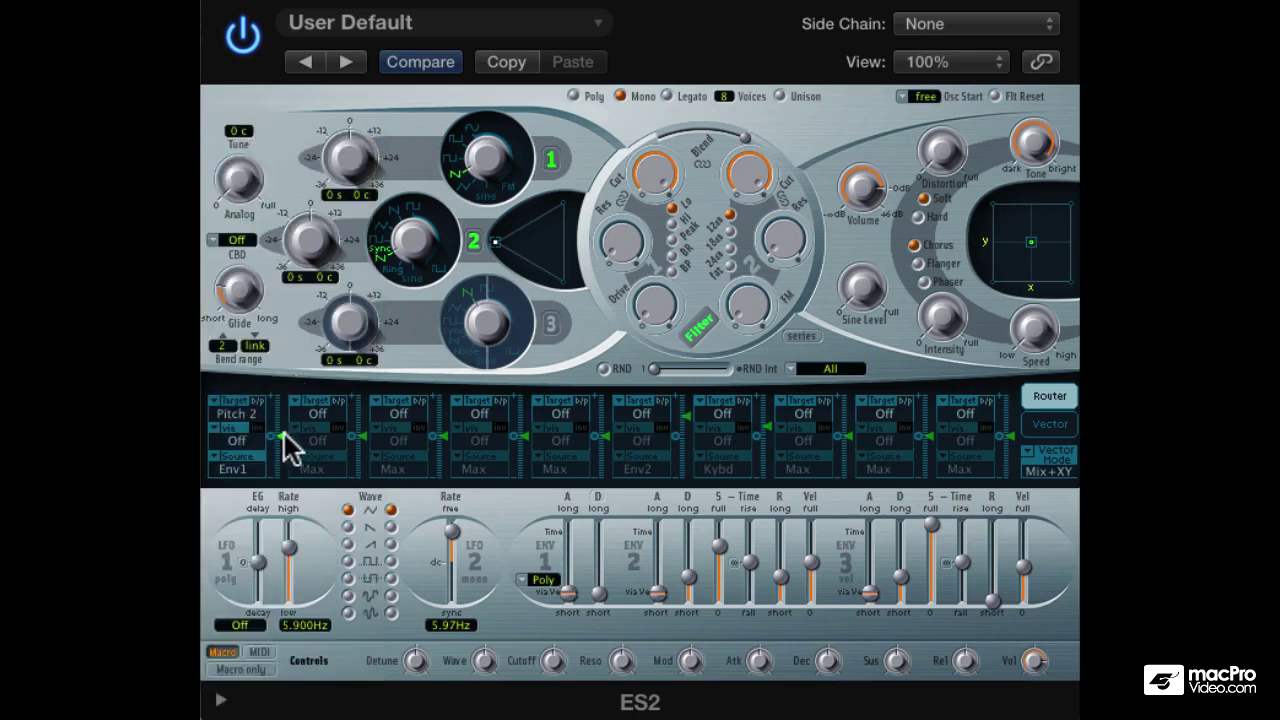
left_click_drag(286, 437, 286, 342)
left_click_drag(597, 597, 601, 554)
- Adjust Filter 2 cutoff, switch to the fat slope, add drive, and lower volume to -1 dB
left_click_drag(745, 188, 730, 236)
left_click(730, 265)
left_click_drag(646, 318, 646, 304)
left_click_drag(851, 195, 857, 196)
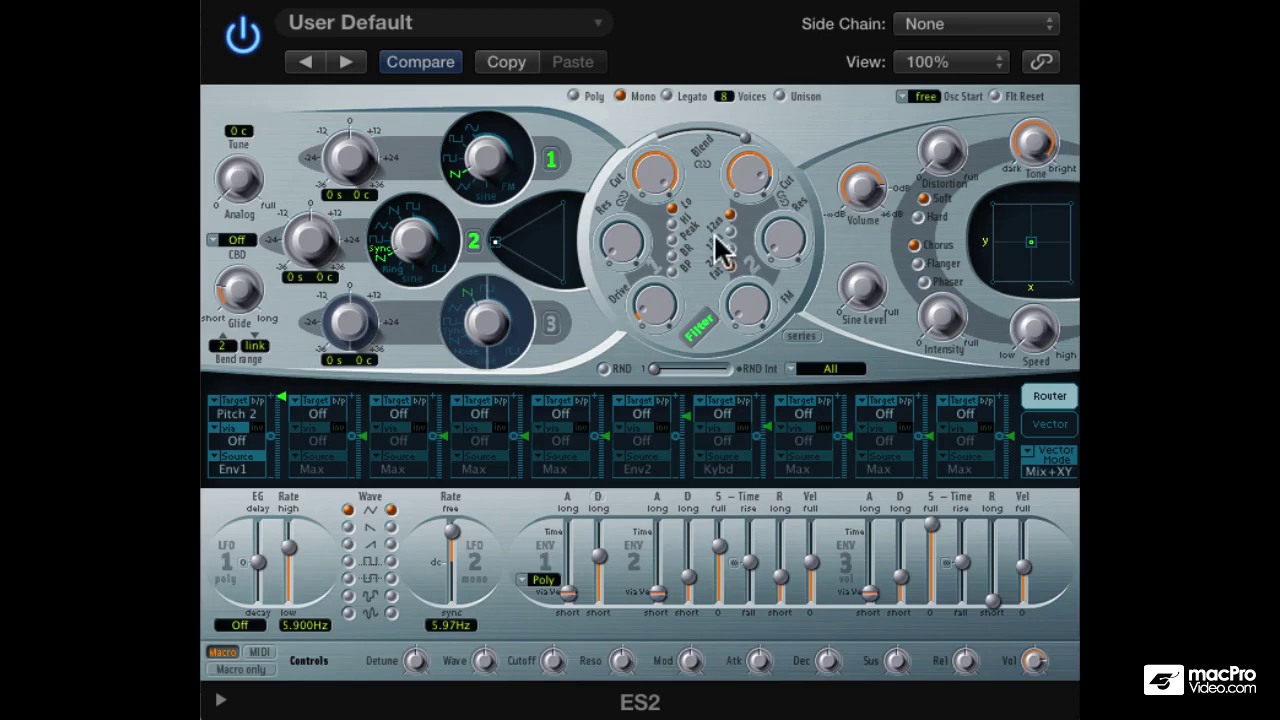
- Fine-tune Filter 2 resonance and cutoff, lower volume to -3 dB, and switch to Legato
mouse_move(794, 240)
left_mouse_down()
mouse_move(791, 217)
mouse_move(777, 234)
left_mouse_up()
left_click_drag(866, 188, 869, 198)
left_click_drag(771, 236, 770, 236)
left_click_drag(746, 167, 746, 174)
left_click(666, 94)
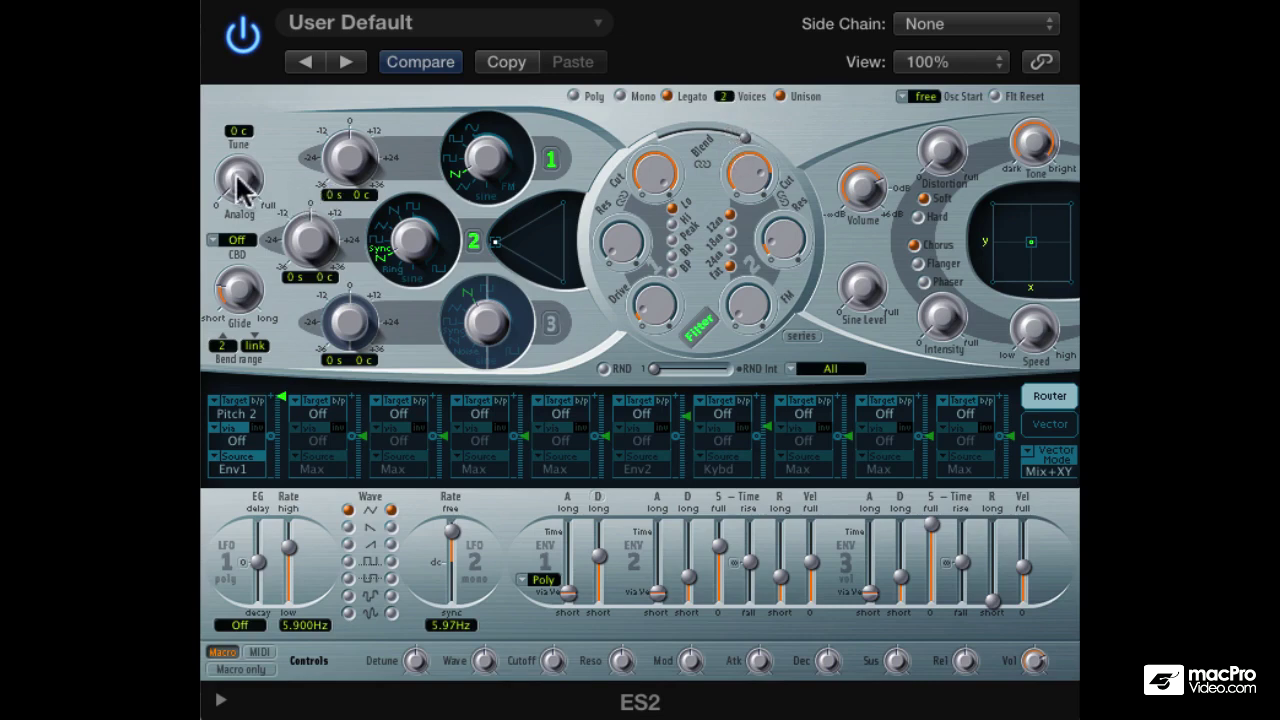
- Raise the Analog drift, lower volume to -8 dB, and rebalance the oscillator mix back to oscillator 2
left_click_drag(240, 182, 241, 67)
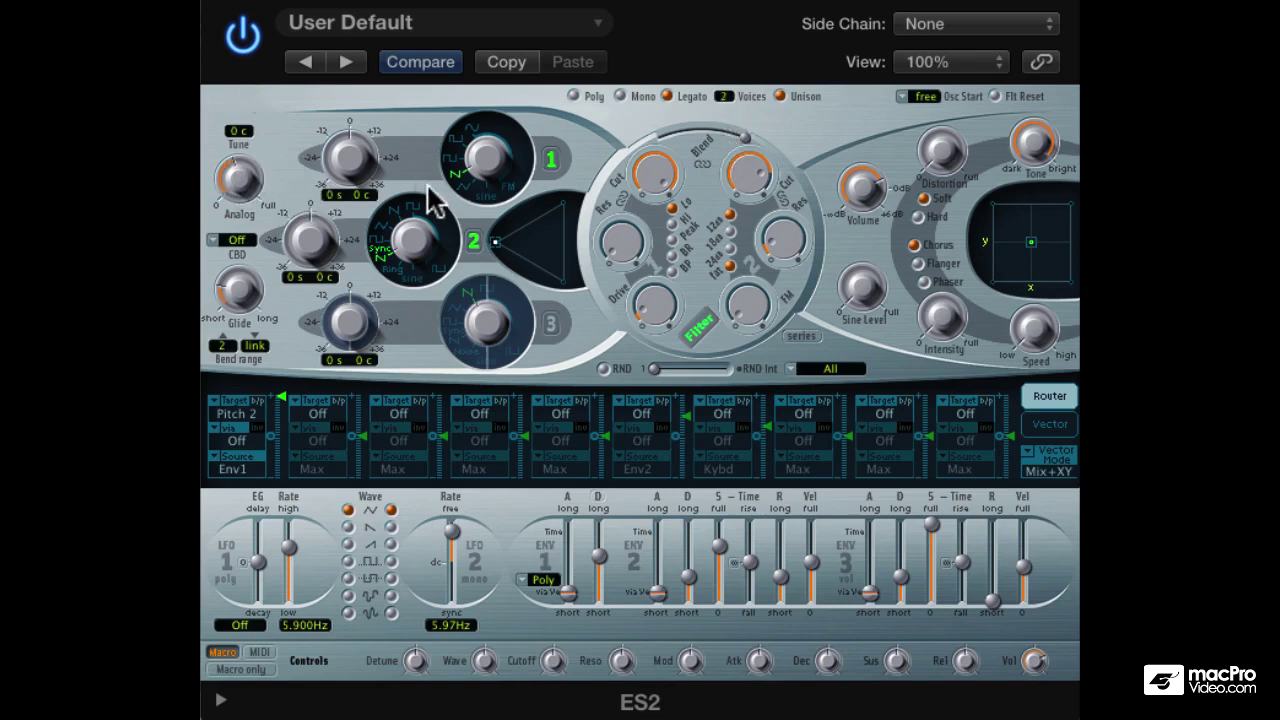
mouse_move(857, 194)
left_mouse_down()
mouse_move(865, 220)
mouse_move(858, 196)
left_mouse_up()
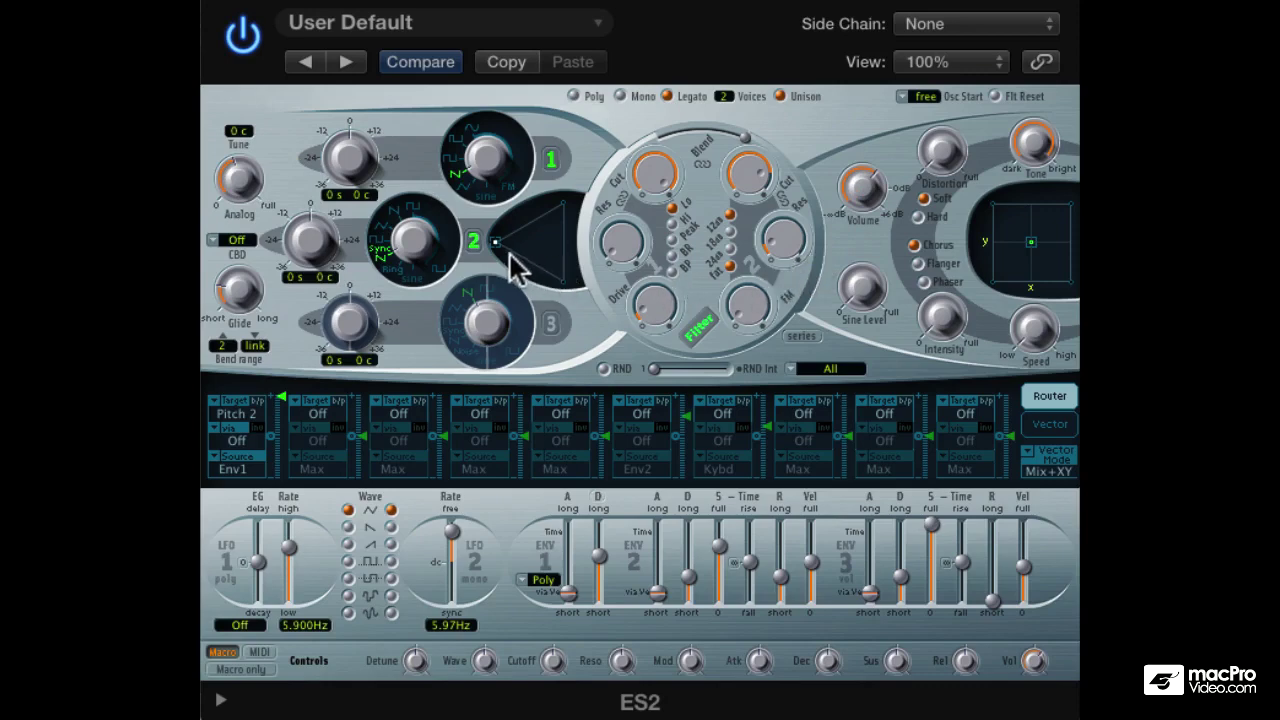
left_click_drag(500, 246, 531, 211)
mouse_move(515, 226)
left_mouse_down()
mouse_move(526, 218)
mouse_move(512, 224)
left_mouse_up()
- In router slot 2, set target Cutoff 2, source Env1, and amount about 0.28
left_click(321, 412)
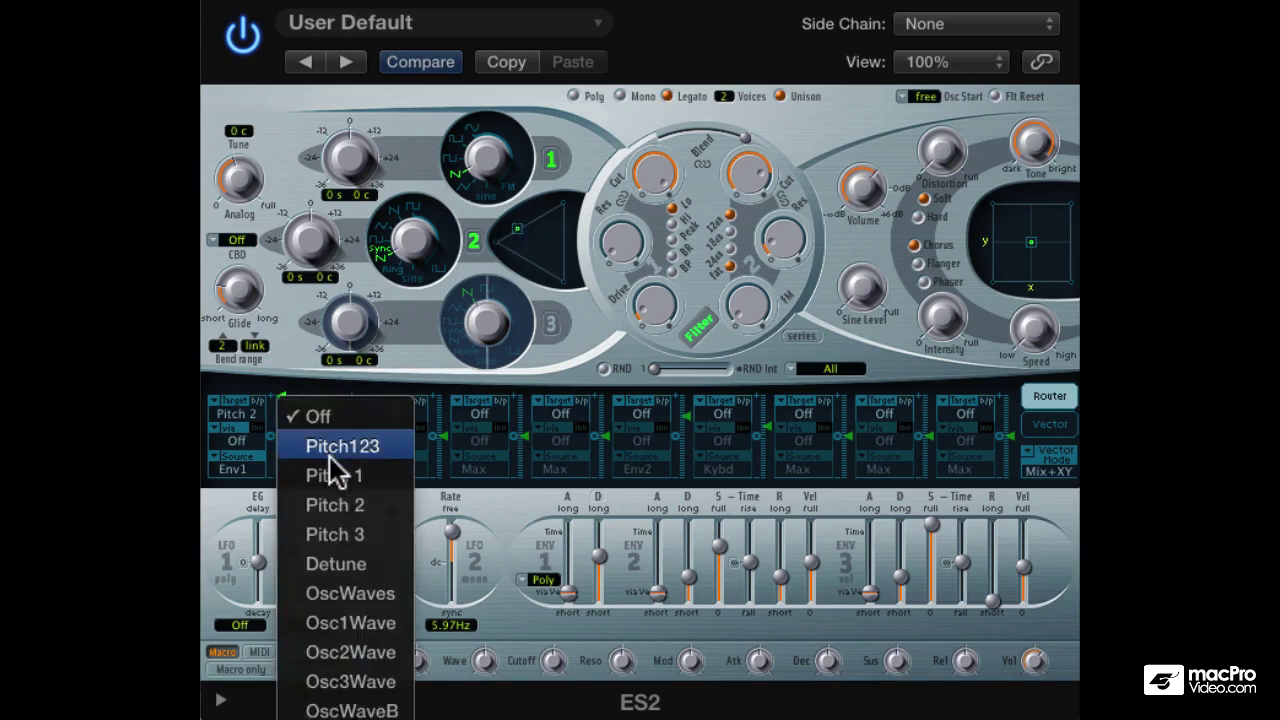
scroll(330, 468, "down", 5)
scroll(335, 470, "down", 12)
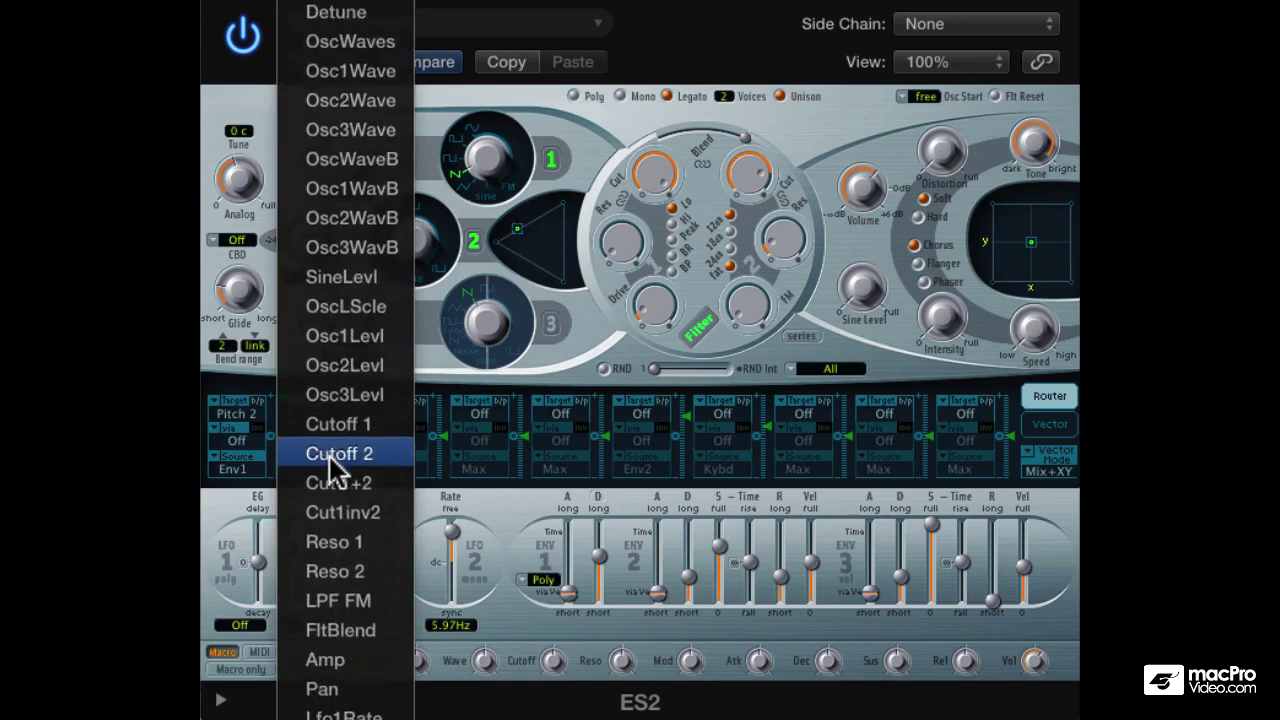
left_click(336, 431)
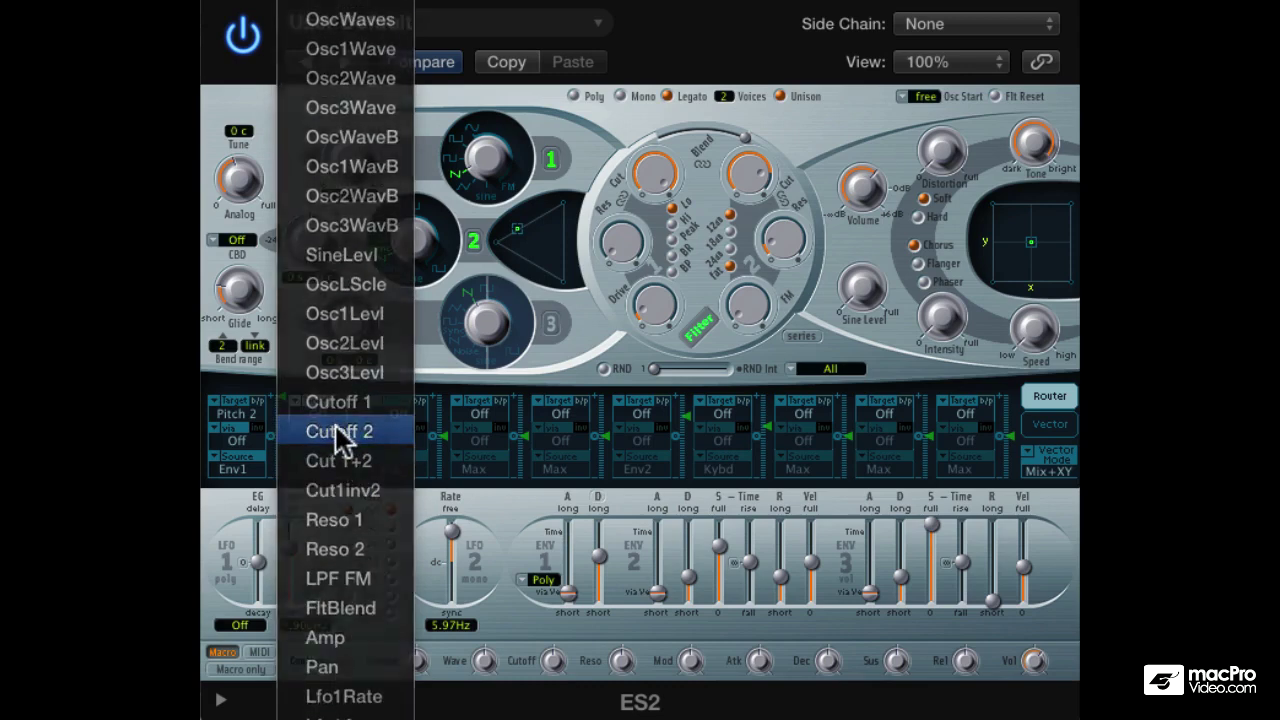
left_click(325, 470)
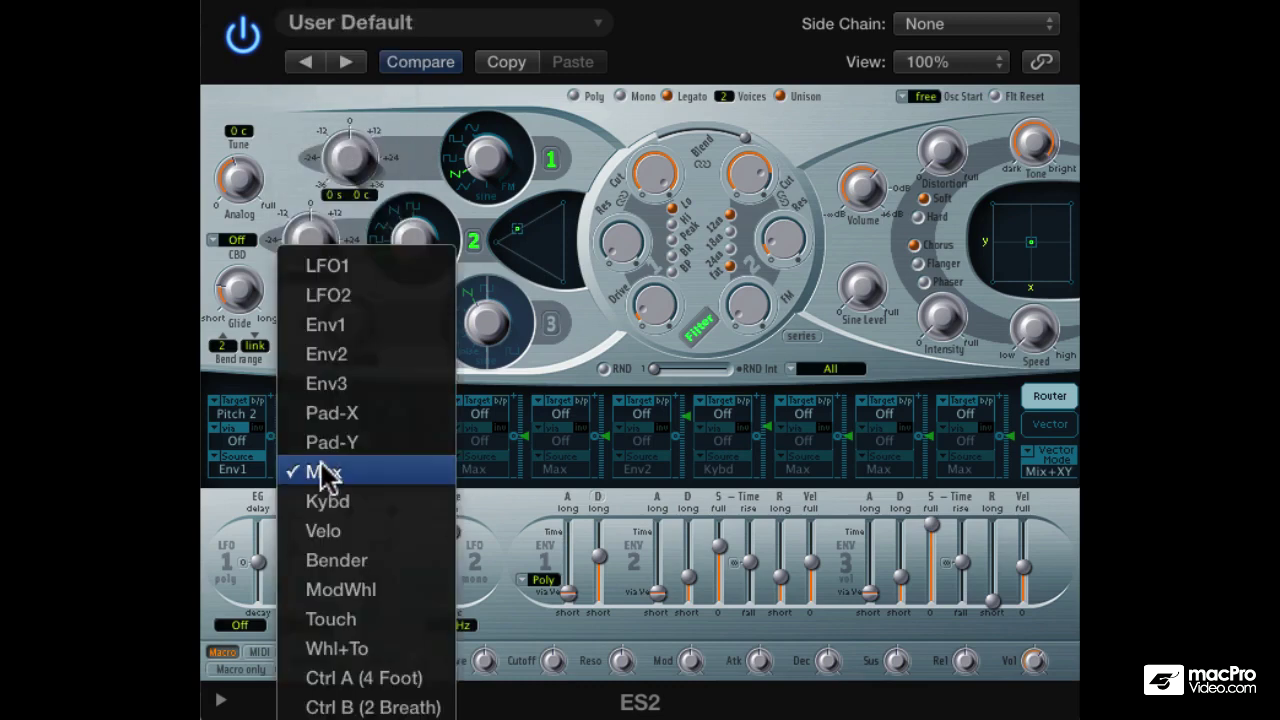
left_click(353, 331)
left_click_drag(366, 448, 368, 418)
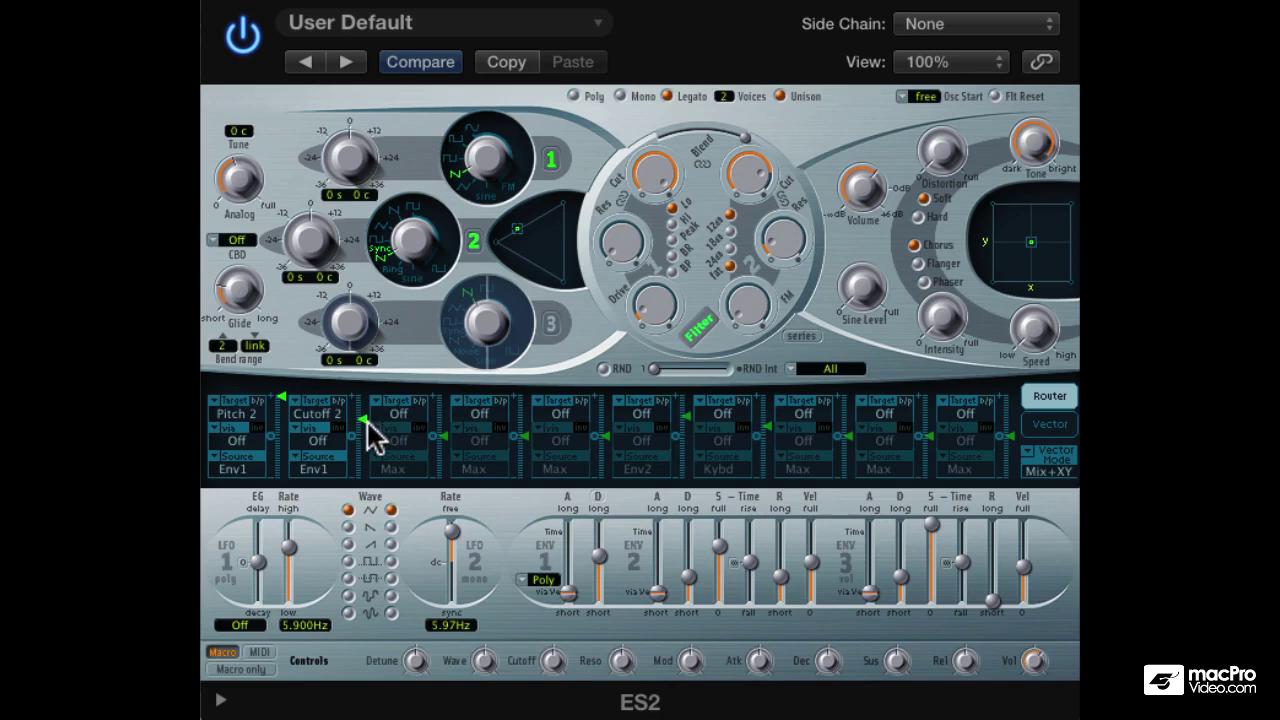
left_click_drag(364, 417, 362, 425)
left_click(747, 177)
- Turn the Flanger effect's Intensity knob up to about 28
left_click_drag(942, 310, 933, 258)
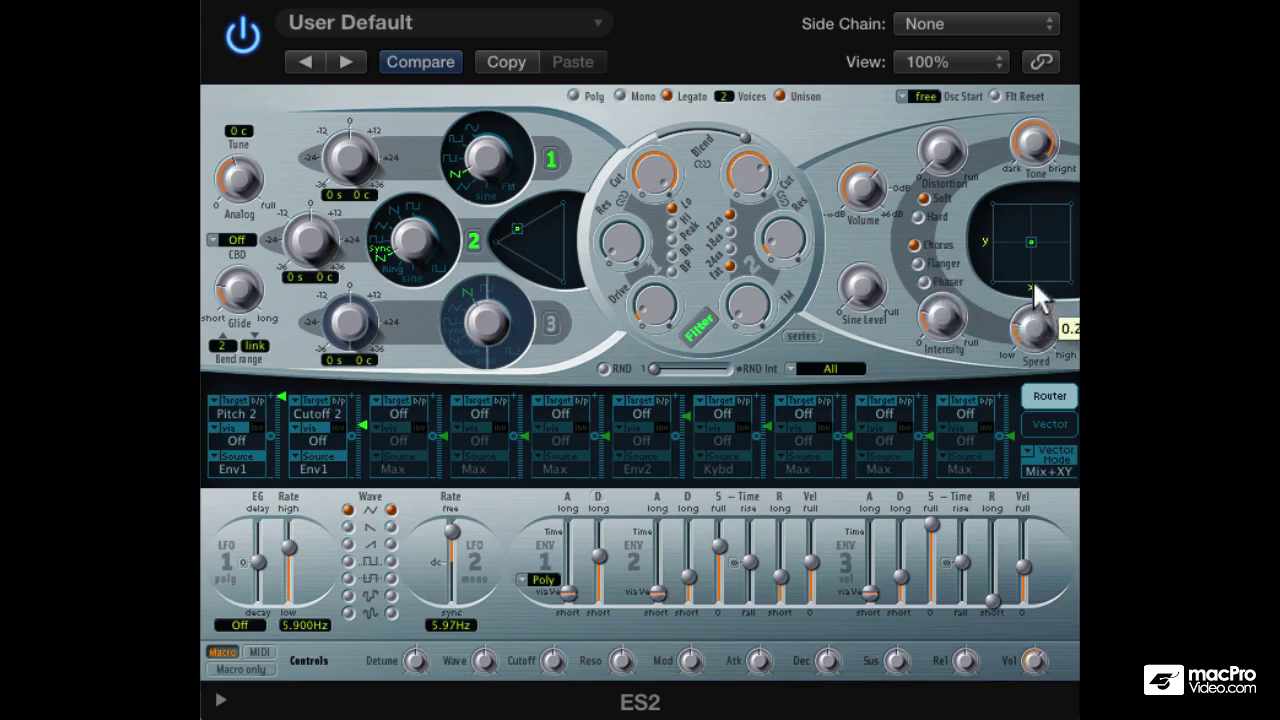
left_click_drag(954, 320, 944, 322)
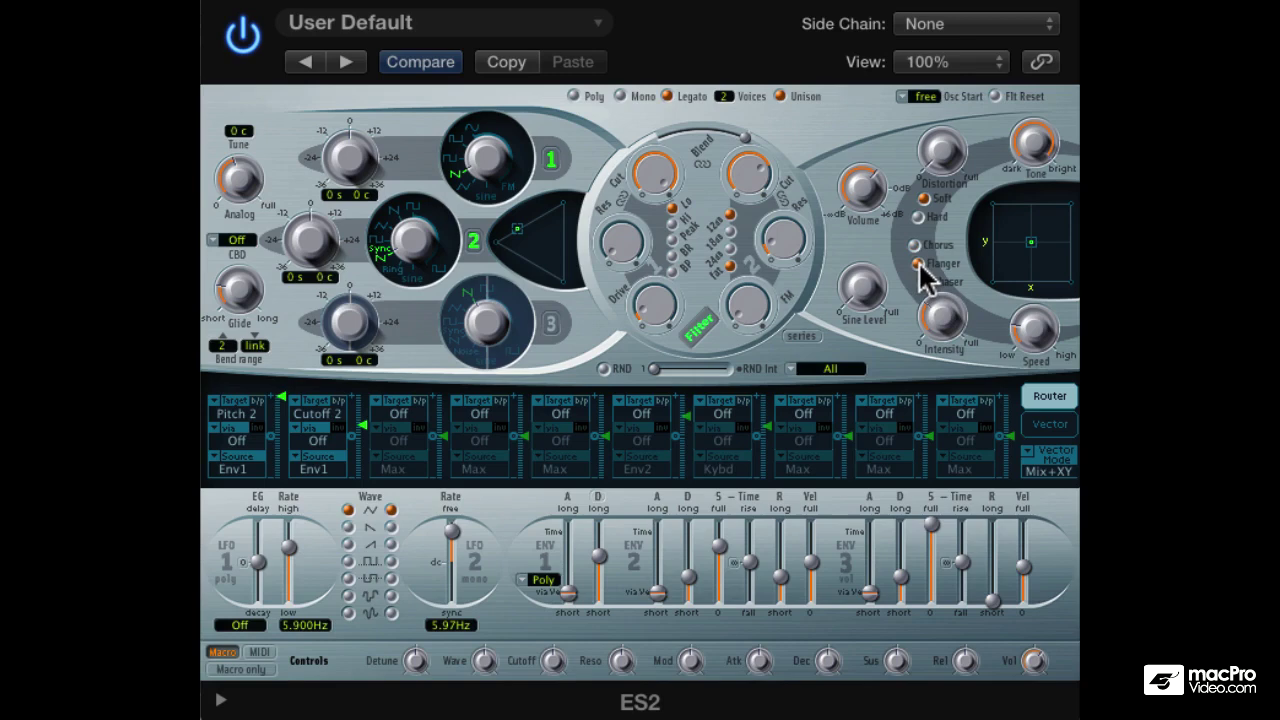
- Enable oscillator 3 with its Sync waveform, push the mix almost fully to it, and adjust oscillator 1's pitch
left_click(551, 324)
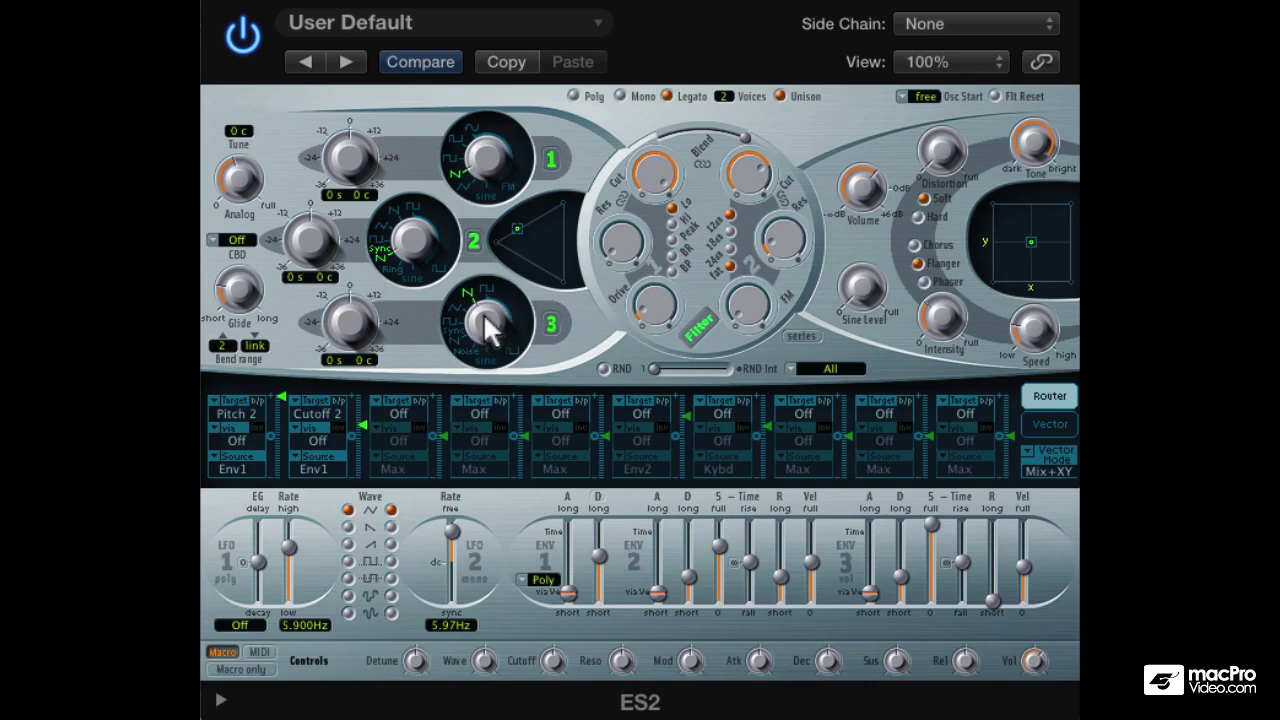
left_click_drag(484, 324, 484, 378)
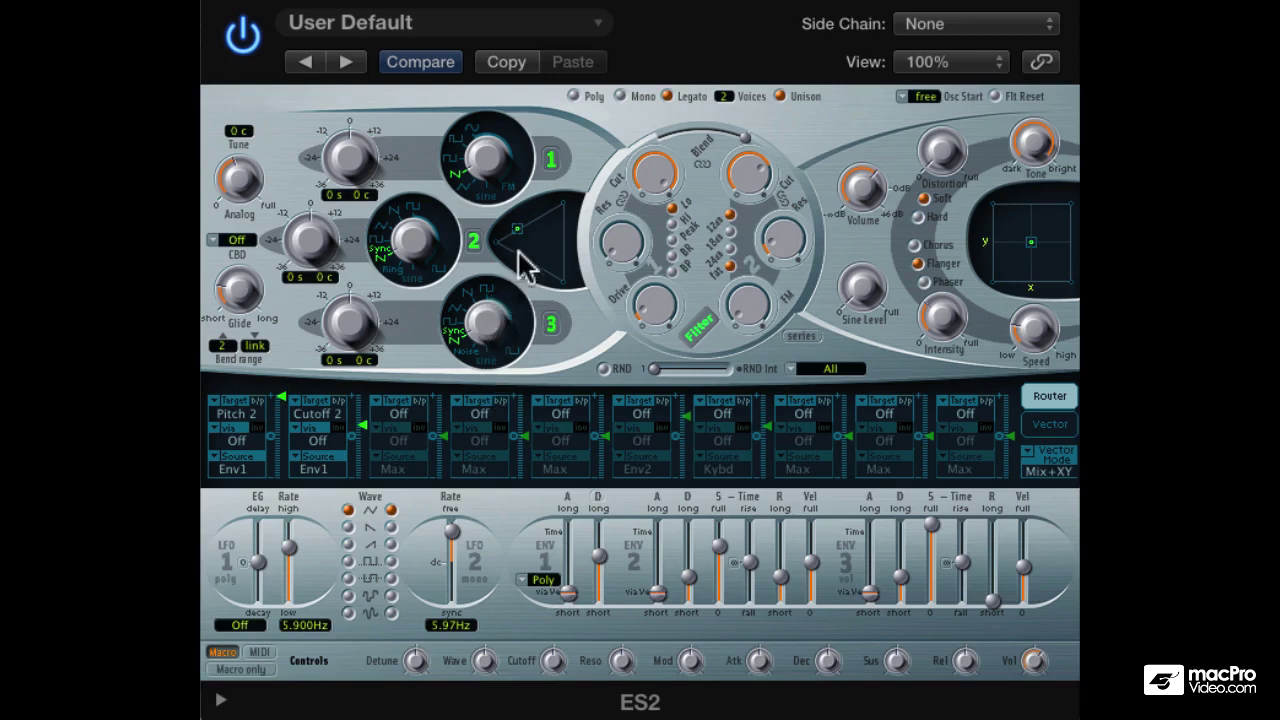
left_click_drag(517, 229, 536, 266)
left_click_drag(554, 276, 577, 293)
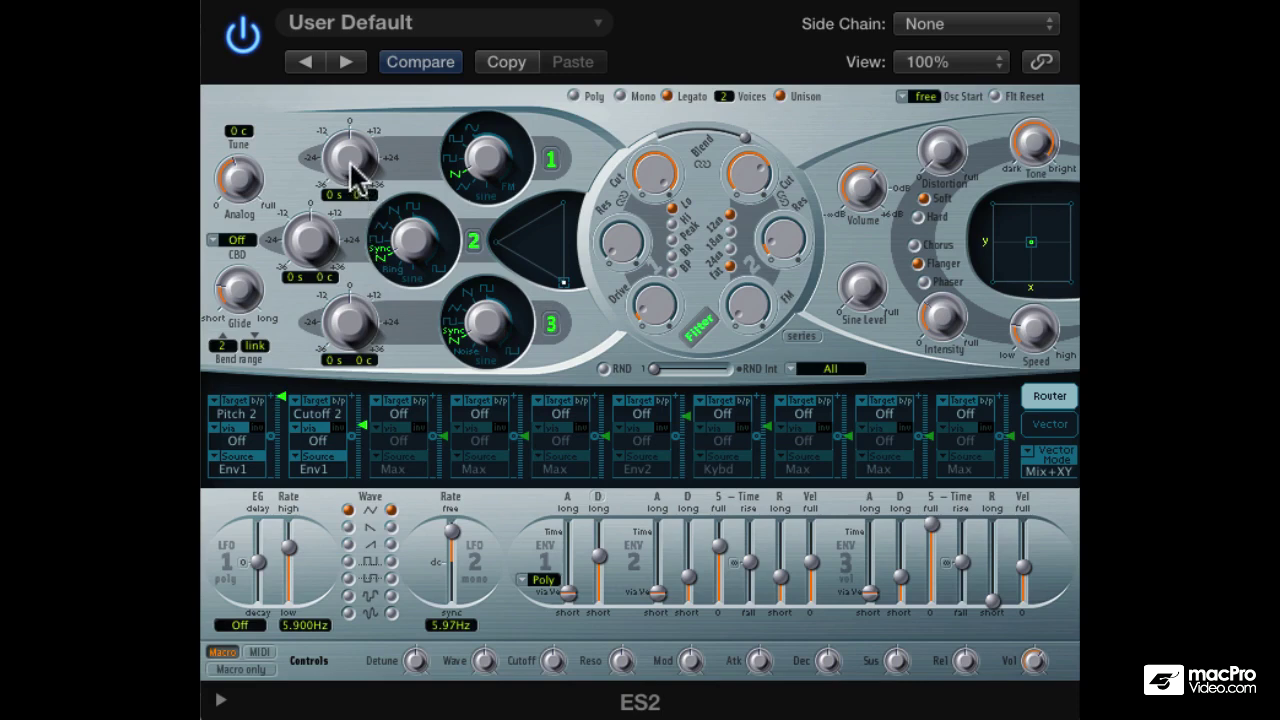
left_click_drag(350, 164, 316, 233)
- Route Env1 to Pitch 3 in router slot 3 at an amount of about 0.91
left_click(409, 412)
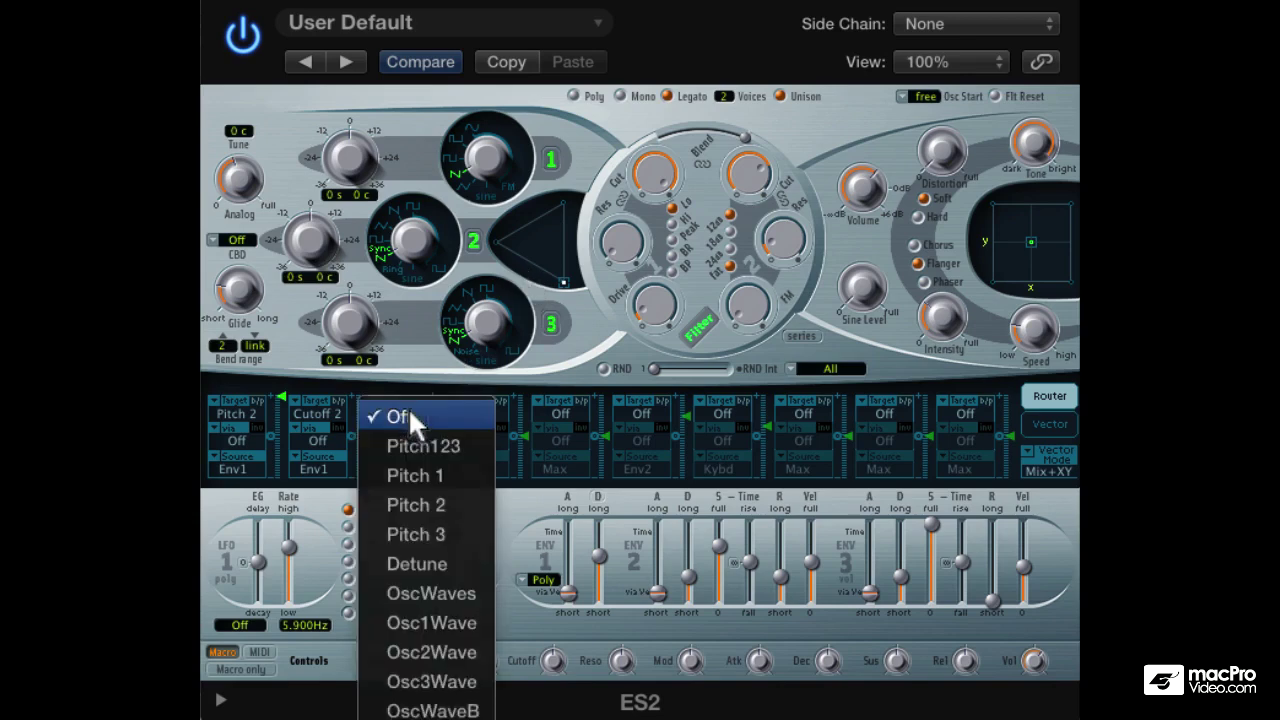
left_click(413, 527)
left_click(404, 470)
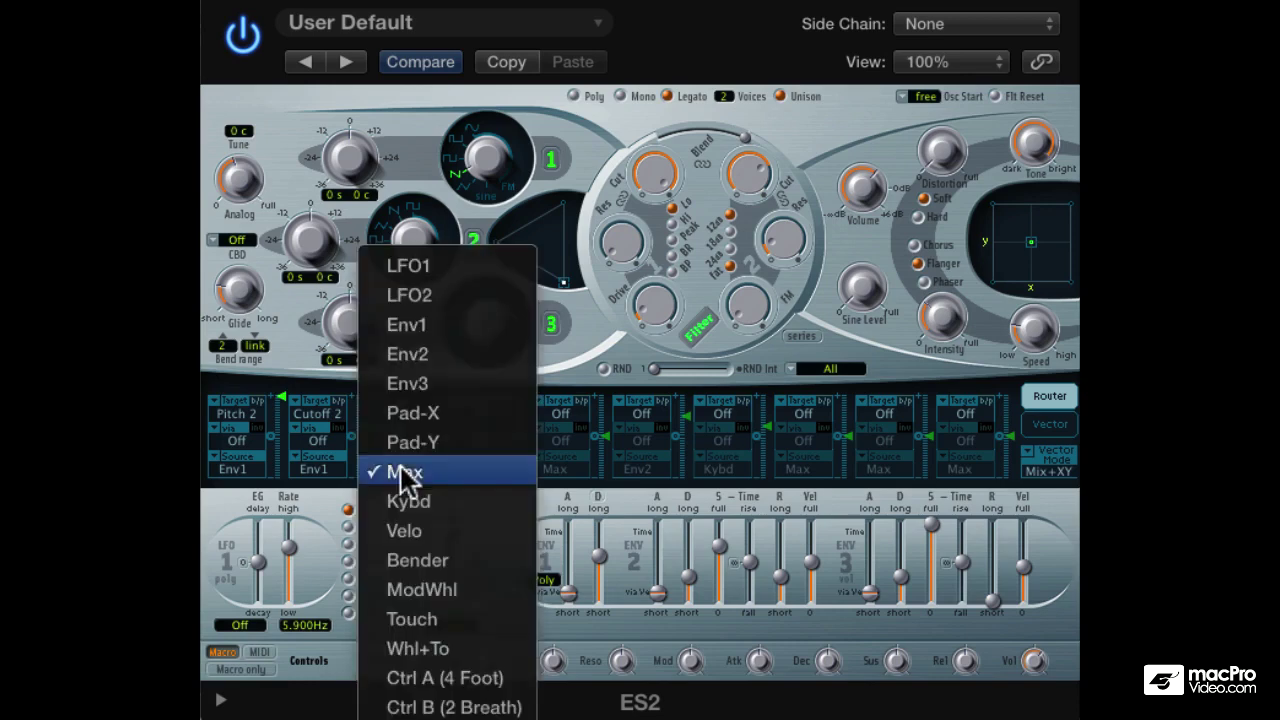
left_click(410, 332)
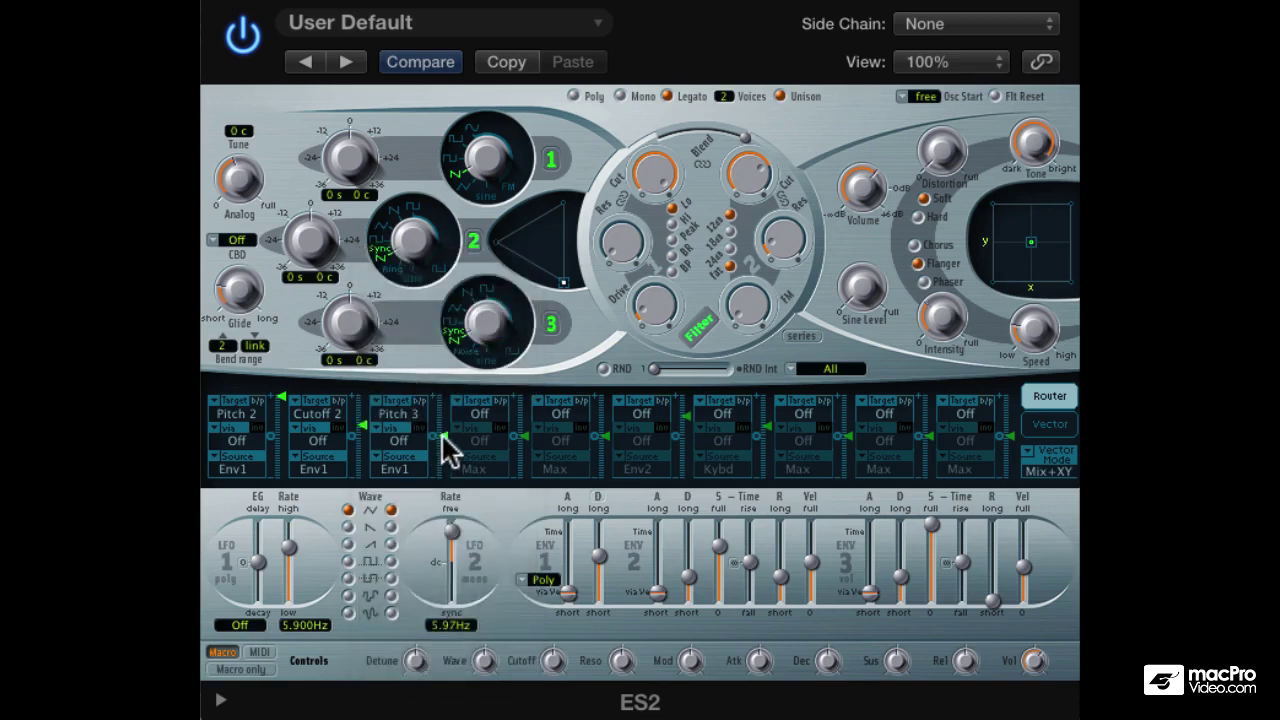
left_click_drag(442, 436, 450, 375)
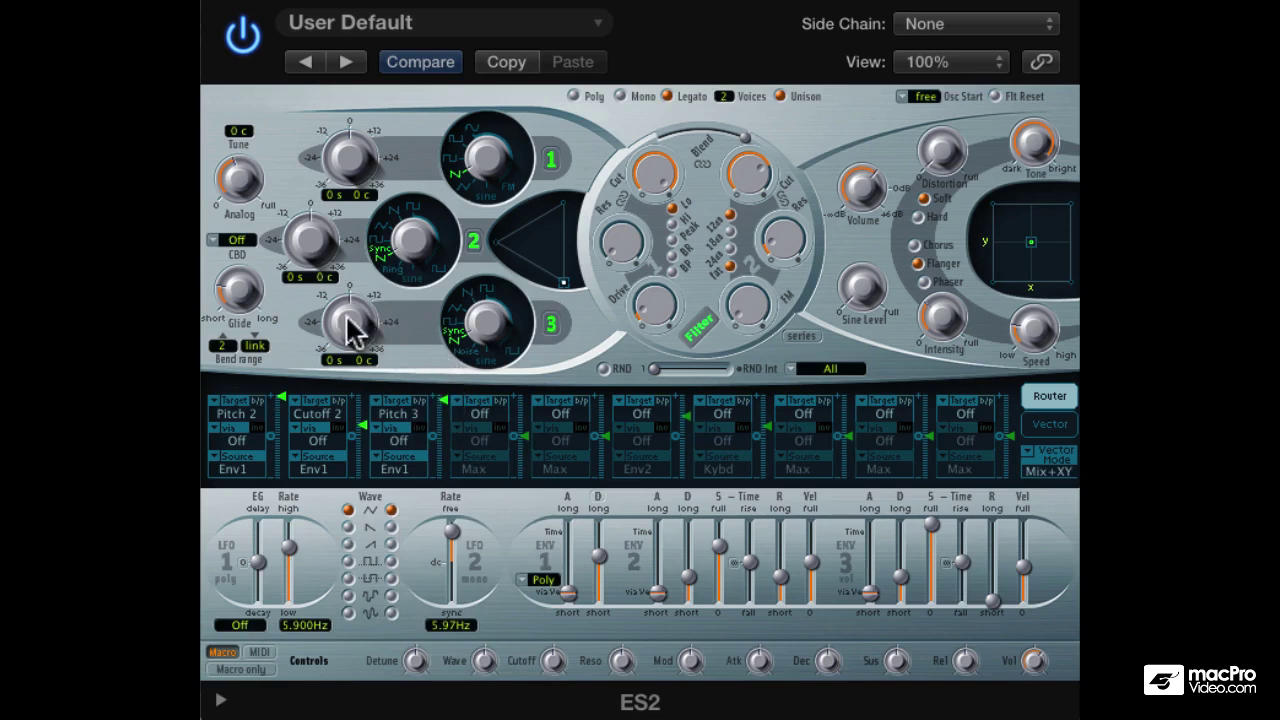
- Tune oscillator 3 up 12 semitones, oscillator 2 down 12, and recentre the oscillator mix
left_click_drag(349, 327, 349, 286)
left_click_drag(565, 284, 545, 252)
left_click_drag(314, 246, 317, 279)
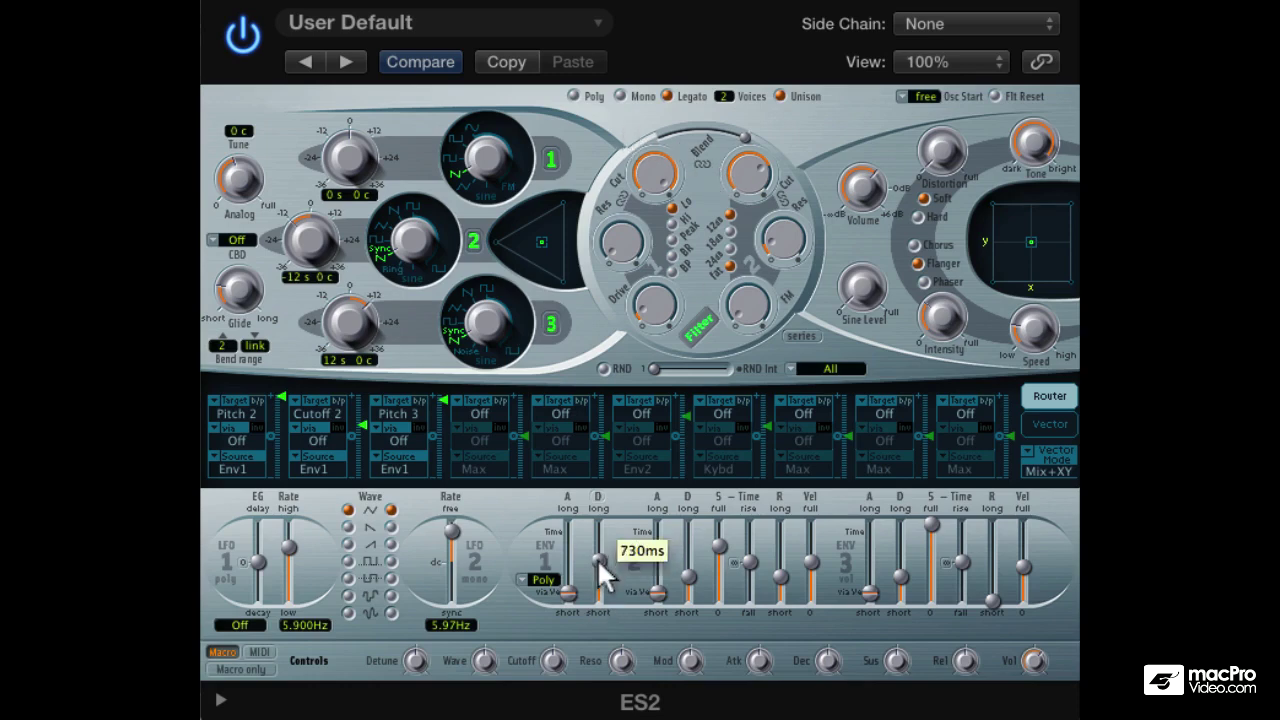
- Raise the ENV1 Decay slider so the decay reaches roughly 2800 ms
left_click_drag(597, 558, 597, 548)
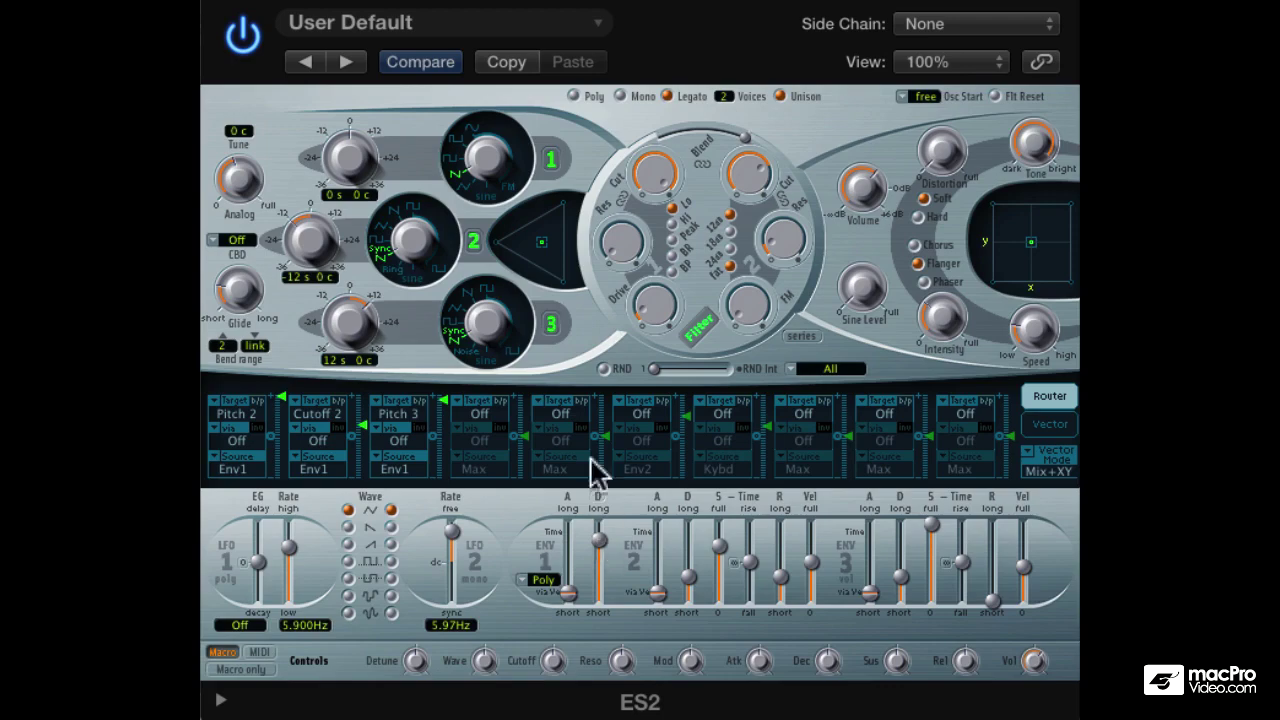
- Save the current ES2 patch as a new setting named 'RR Sync Lead'
left_click(545, 22)
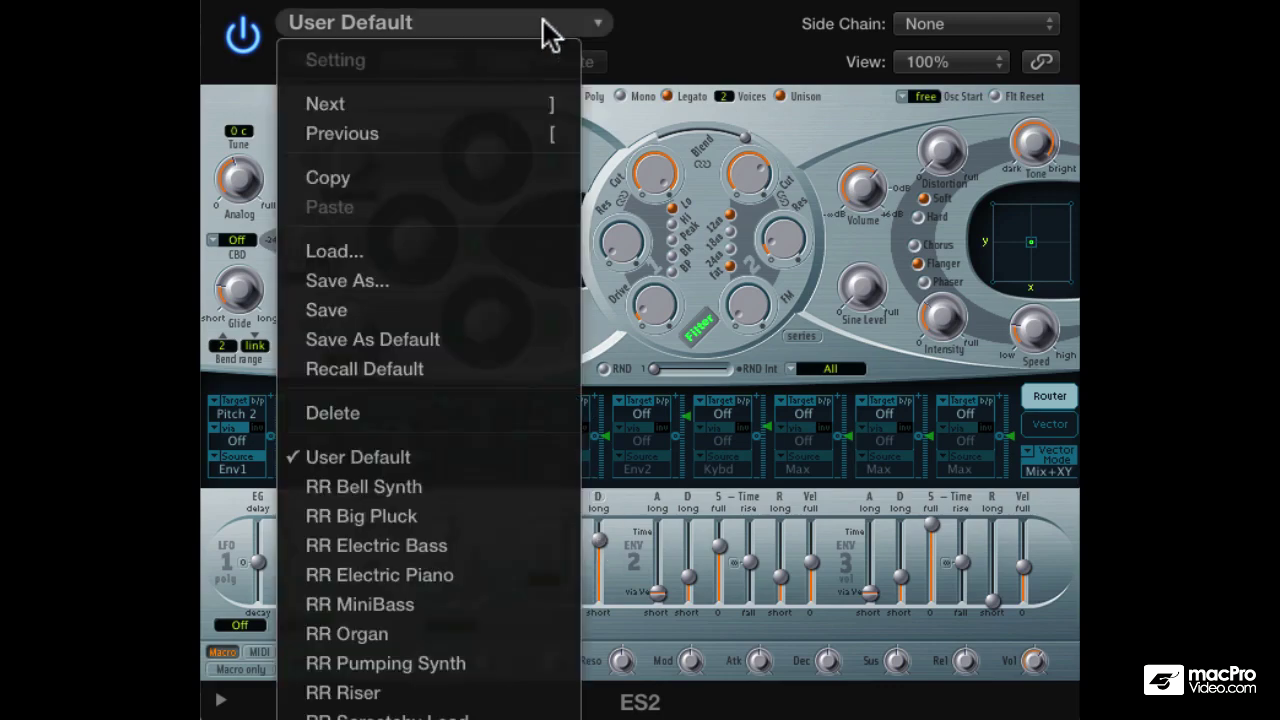
left_click(458, 292)
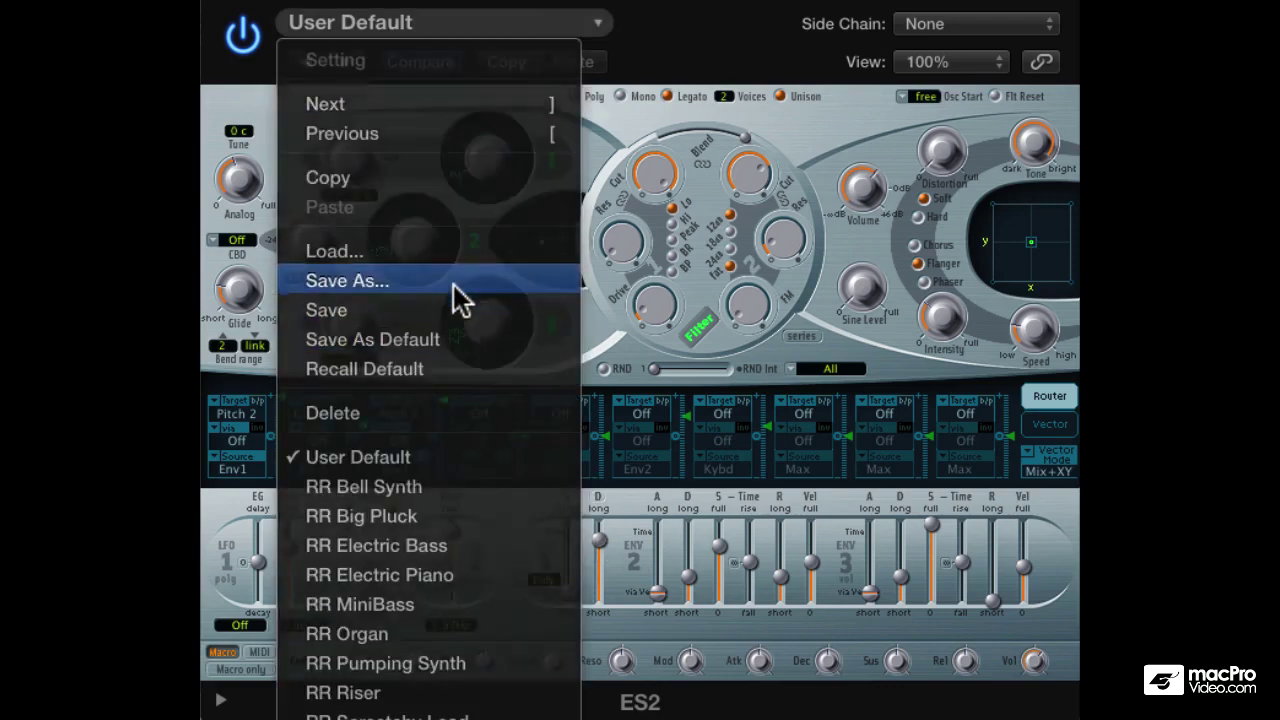
type("R")
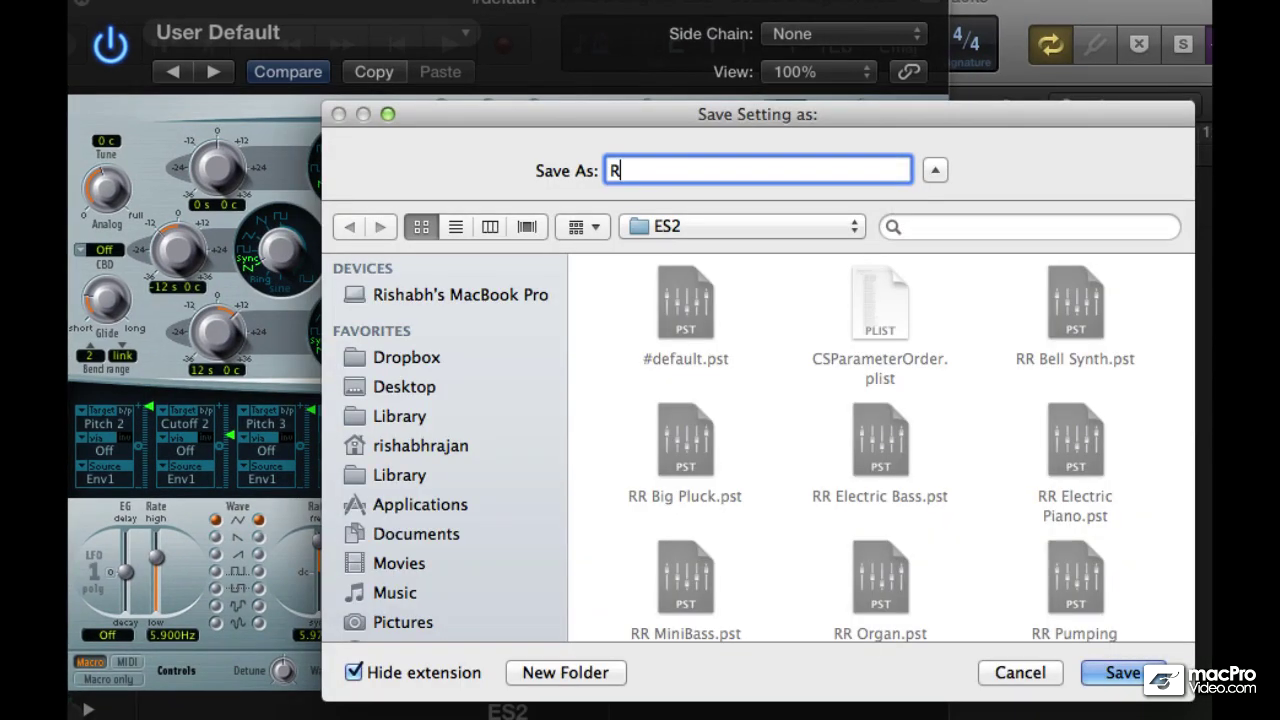
type("R Sync Lead")
key("Return")
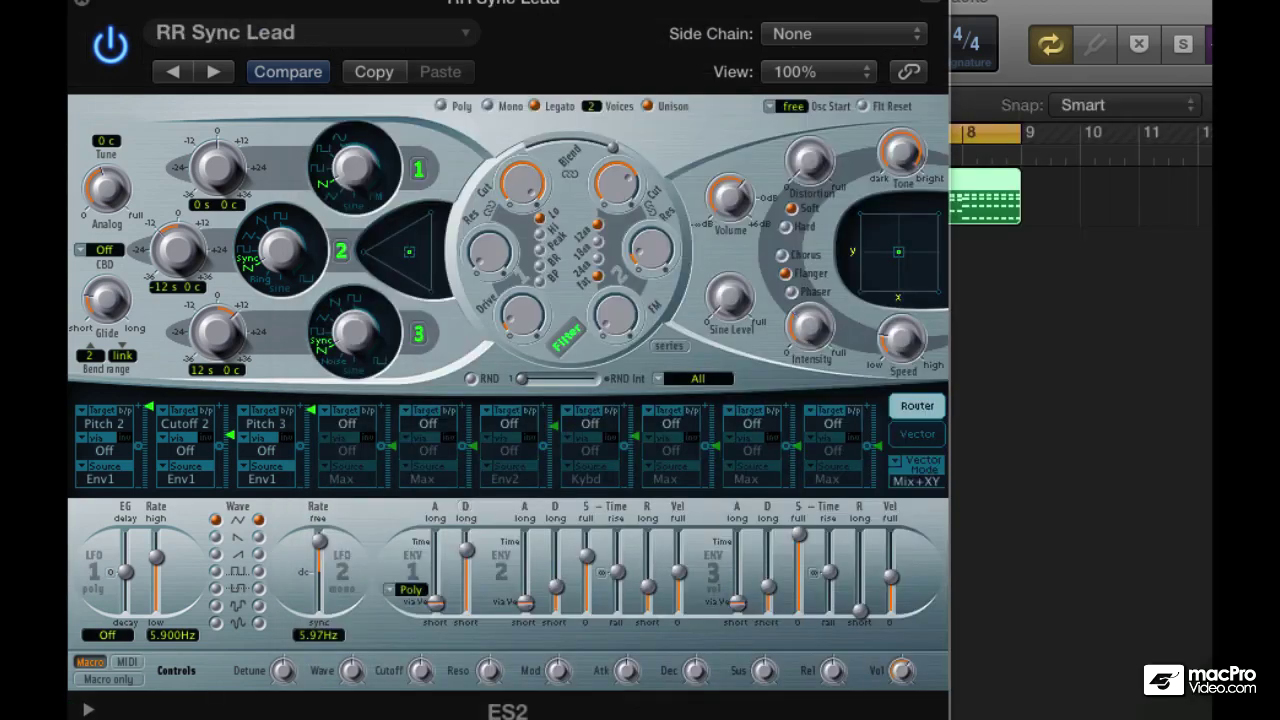